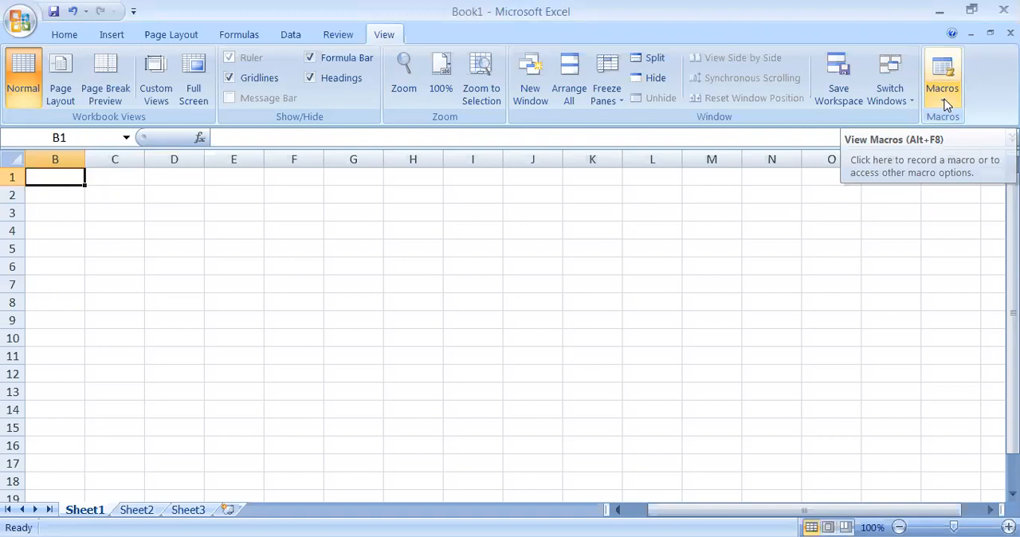
Start recording a macro named format, stored in This Workbook, with shortcut Ctrl+Shift+A and the description Format
left_click(945, 104)
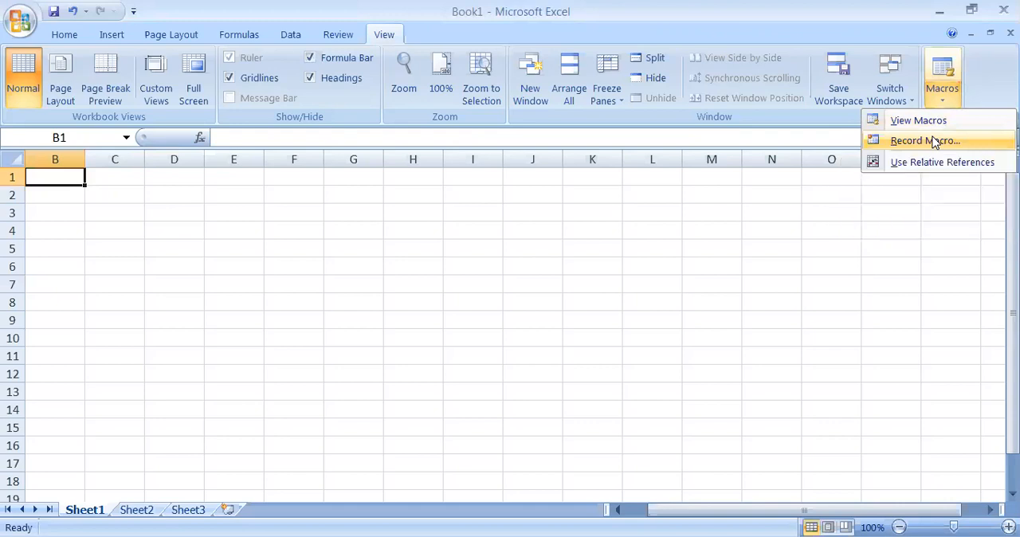
left_click(924, 141)
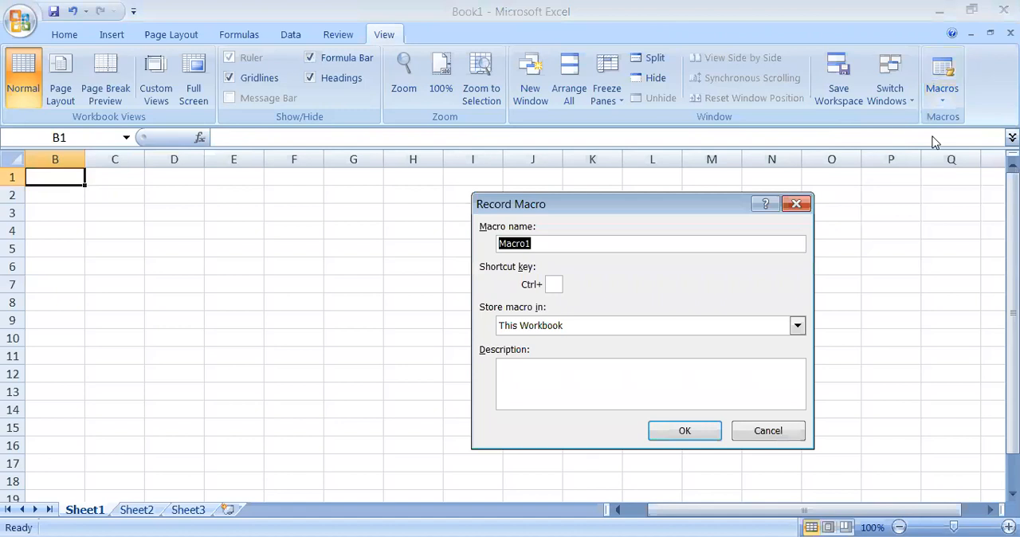
type("format")
left_click(556, 285)
type("A")
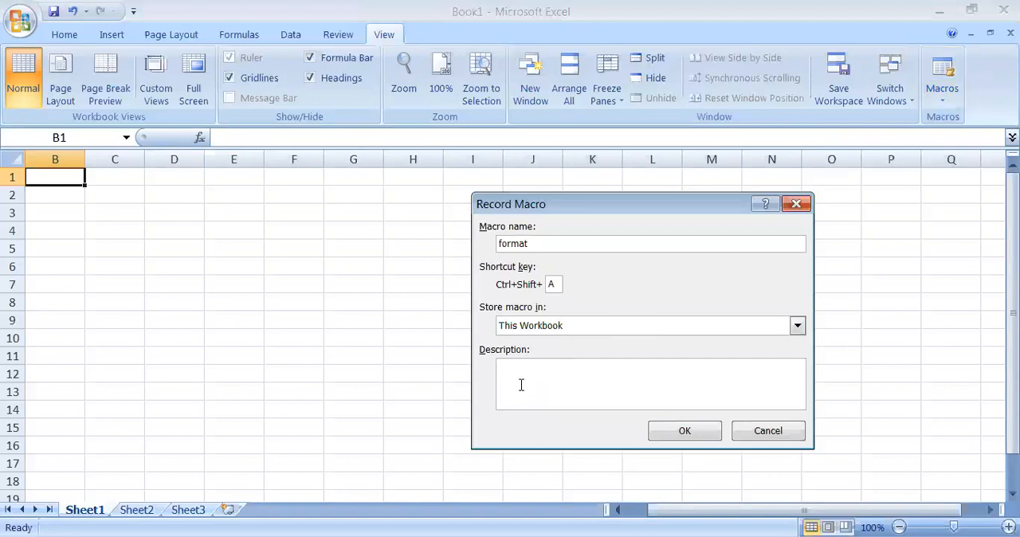
type("Format")
left_click(666, 436)
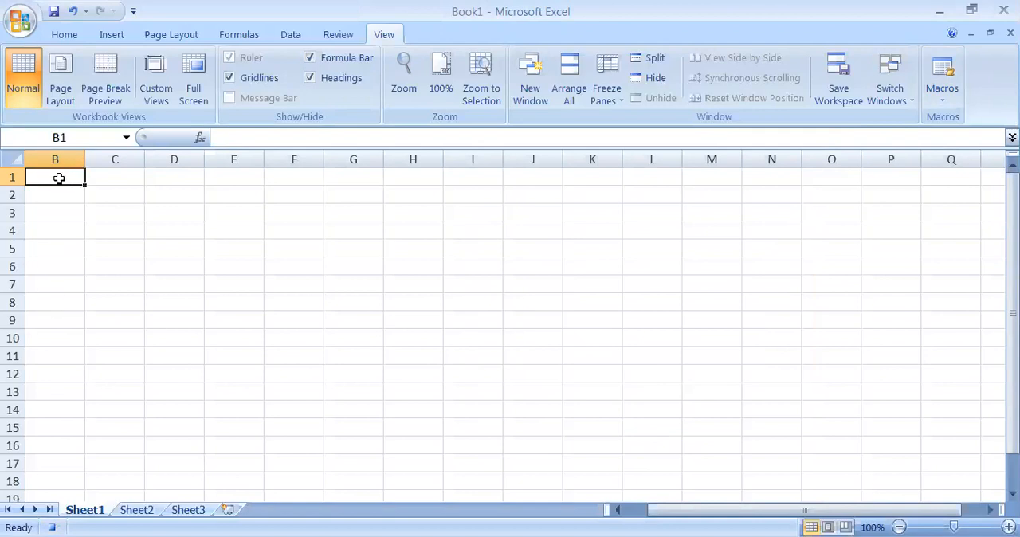
Enter the heading Area in B1 and the labels Zone 1 and Zone 2 in B2 and B3
type("Area")
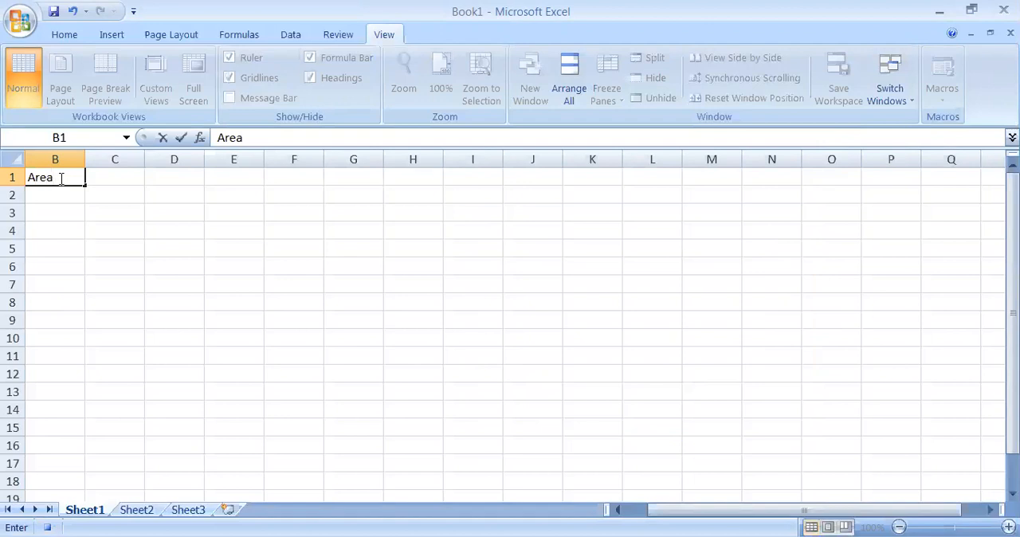
key("Return")
type("Z")
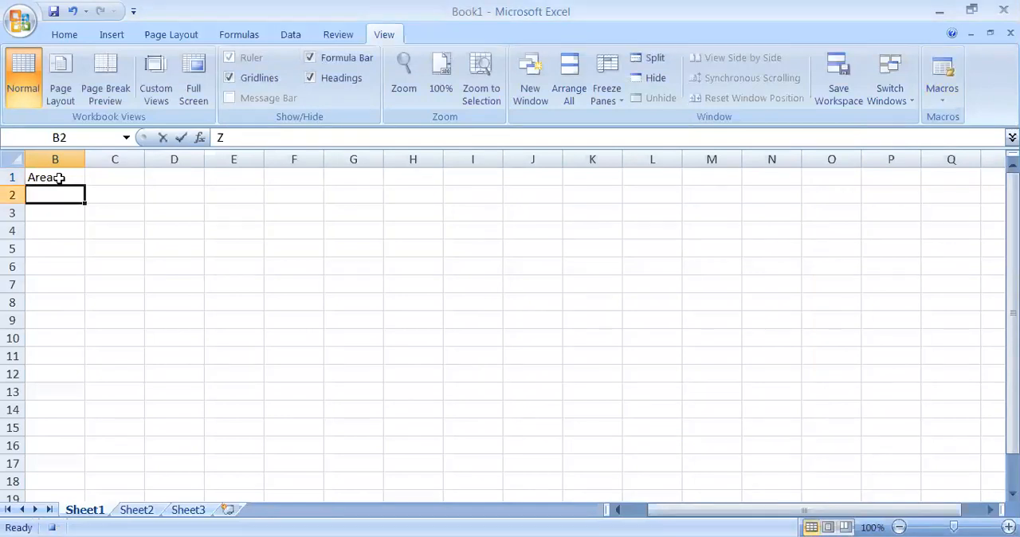
type("one")
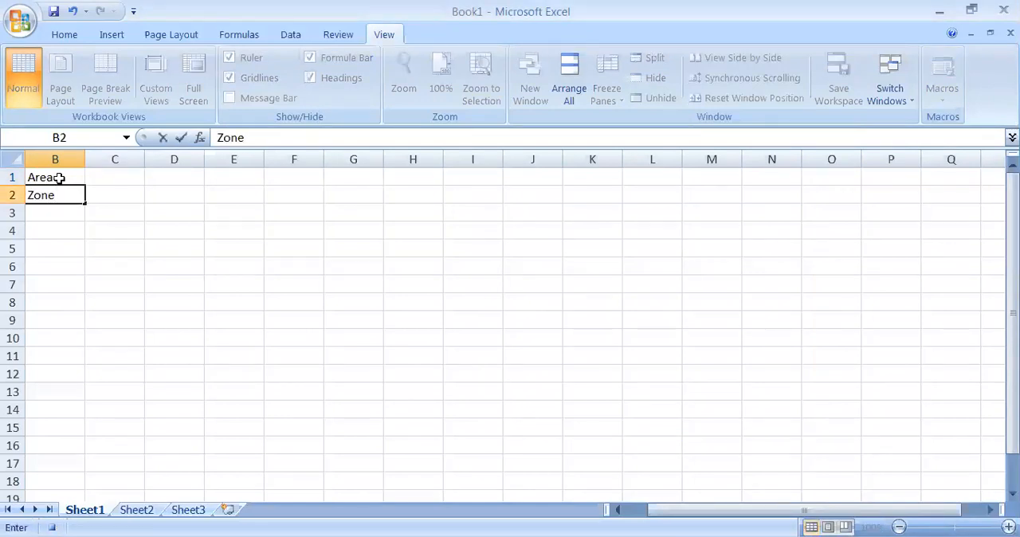
type(" 1")
key("Return")
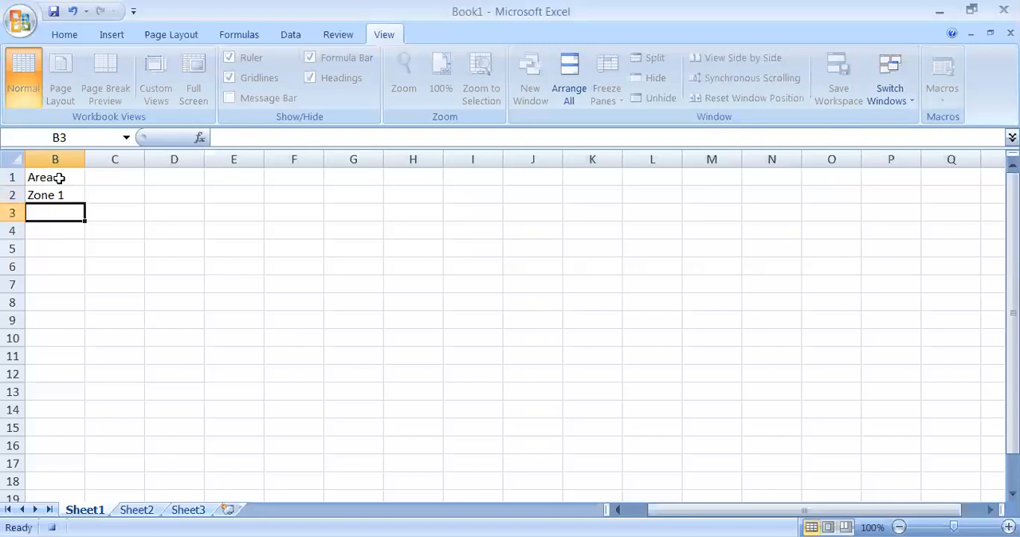
type("Zone 2")
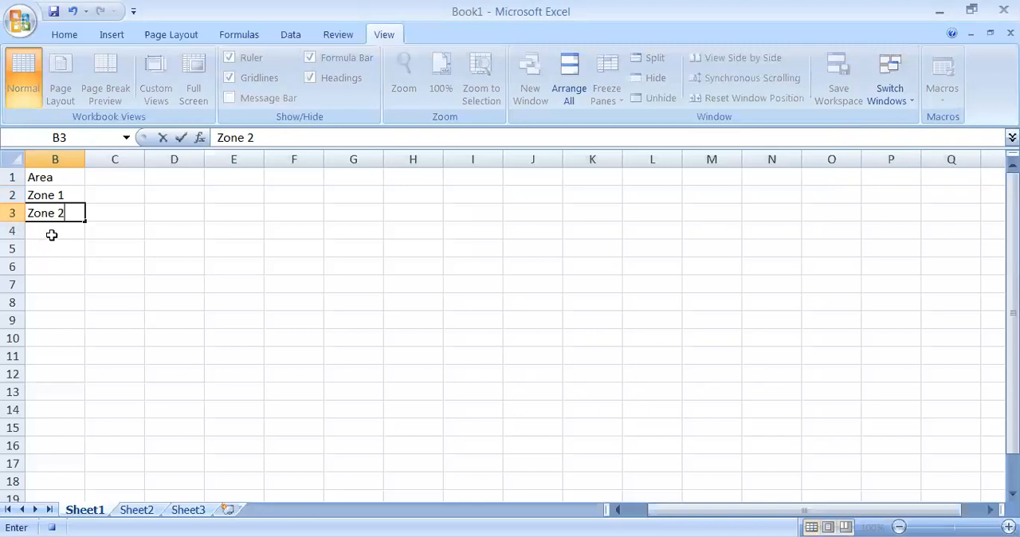
key("Return")
Extend the zone label series from B2:B3 down to Zone 8 in B9
left_click(56, 196)
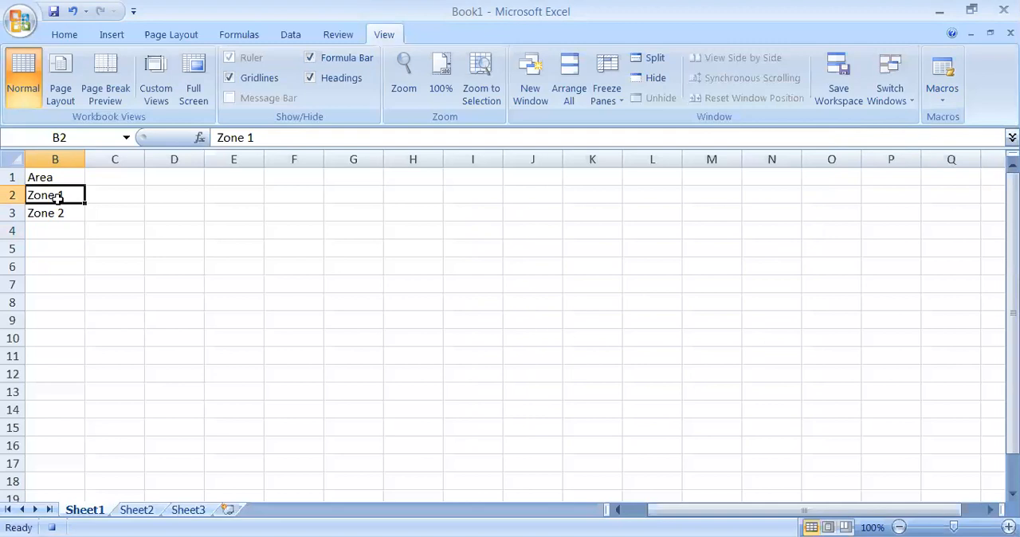
key("shift+Down")
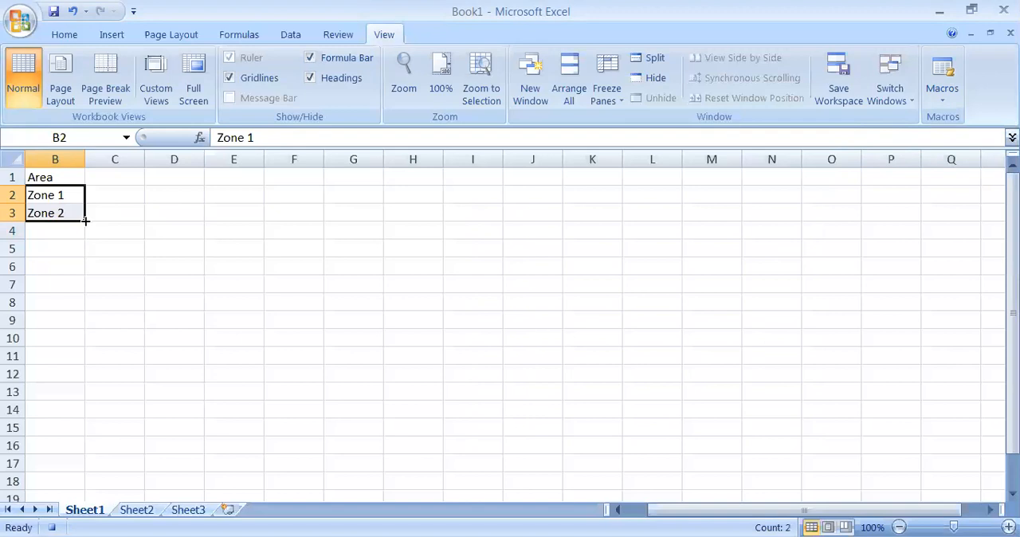
left_click_drag(85, 221, 83, 337)
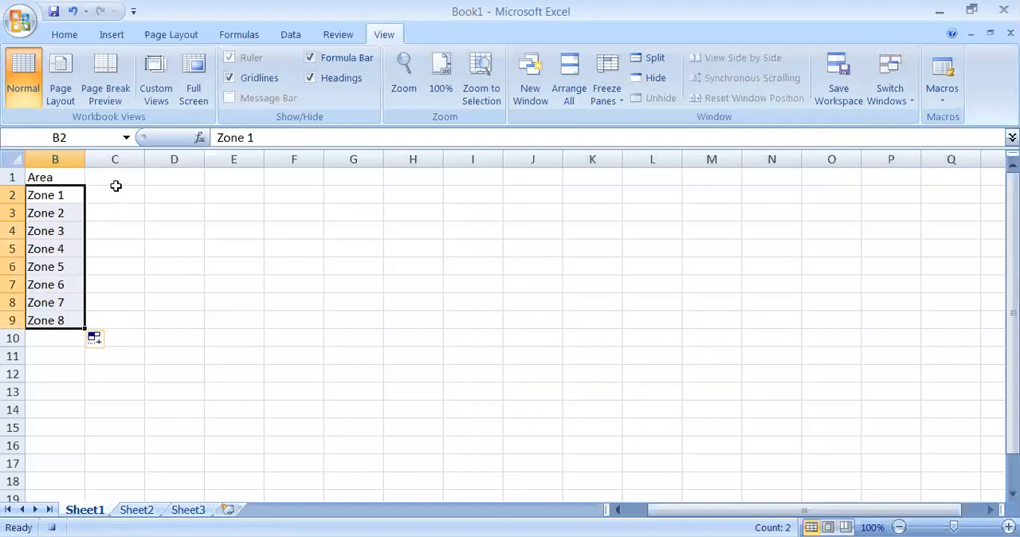
Enter the column headings Jan, Feb, March and Total in C1 through F1
left_click(116, 183)
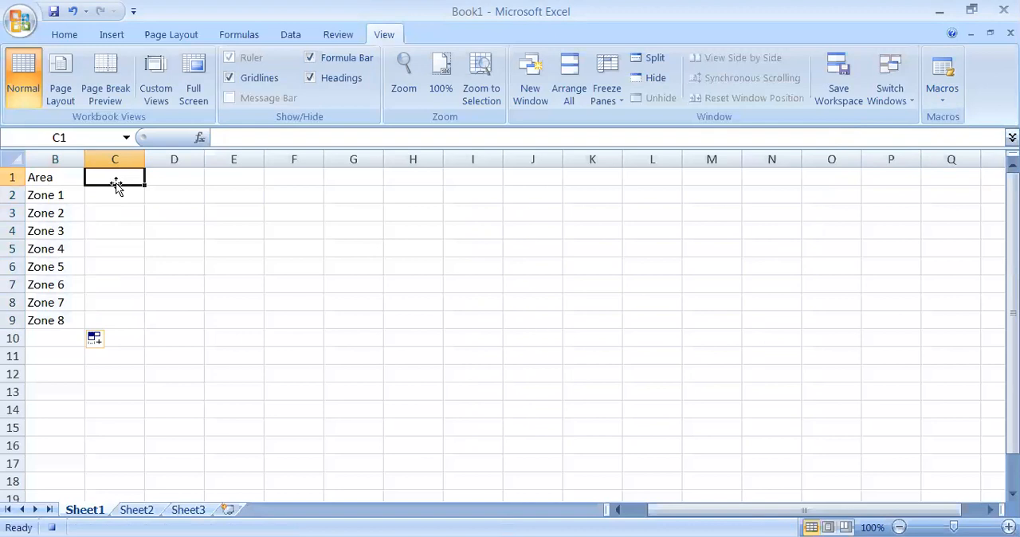
type("Jan")
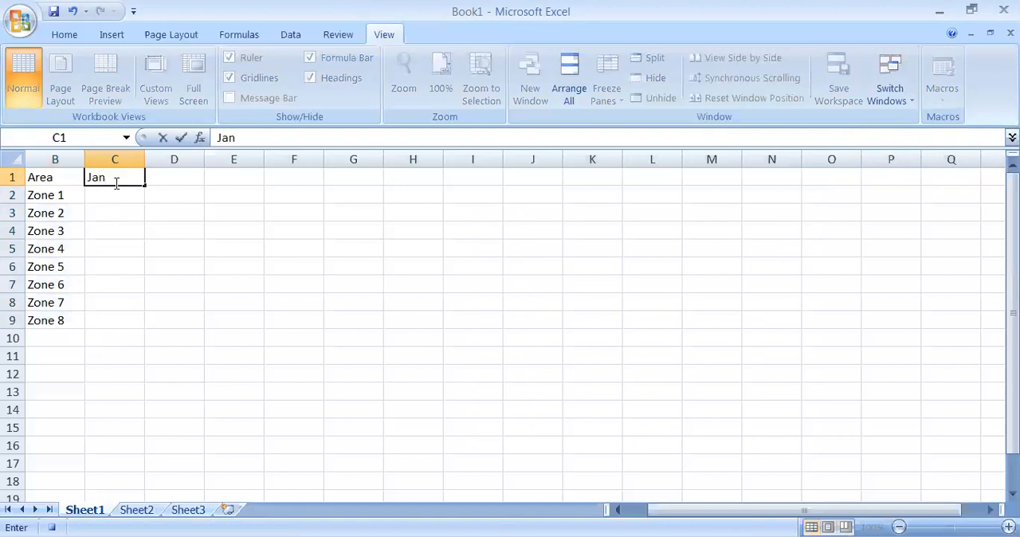
left_click(181, 181)
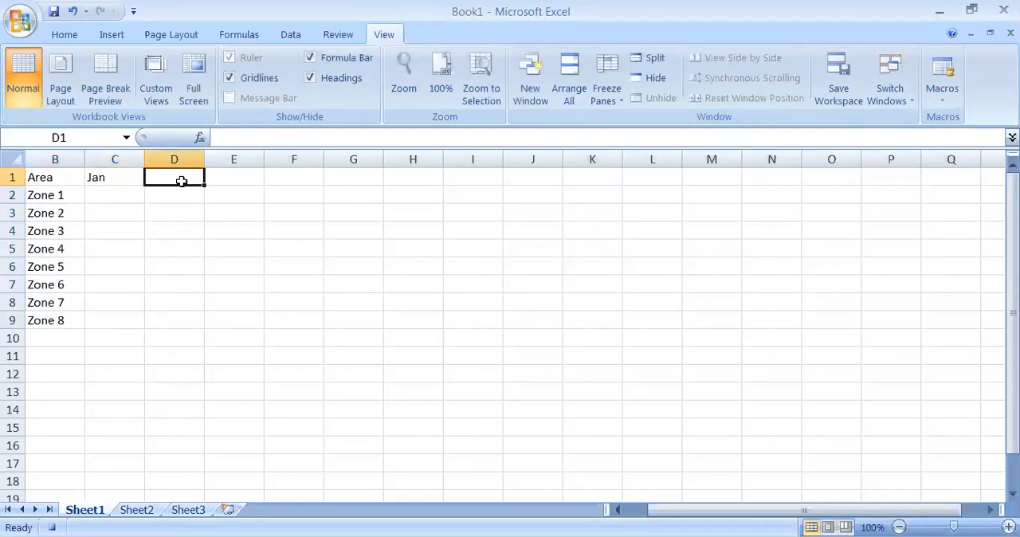
type("Feb")
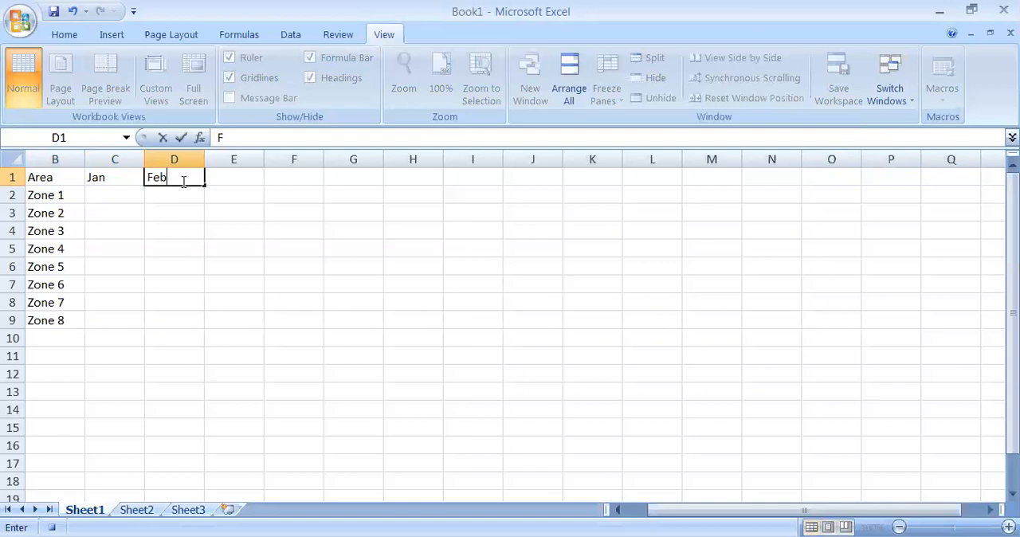
key("Tab")
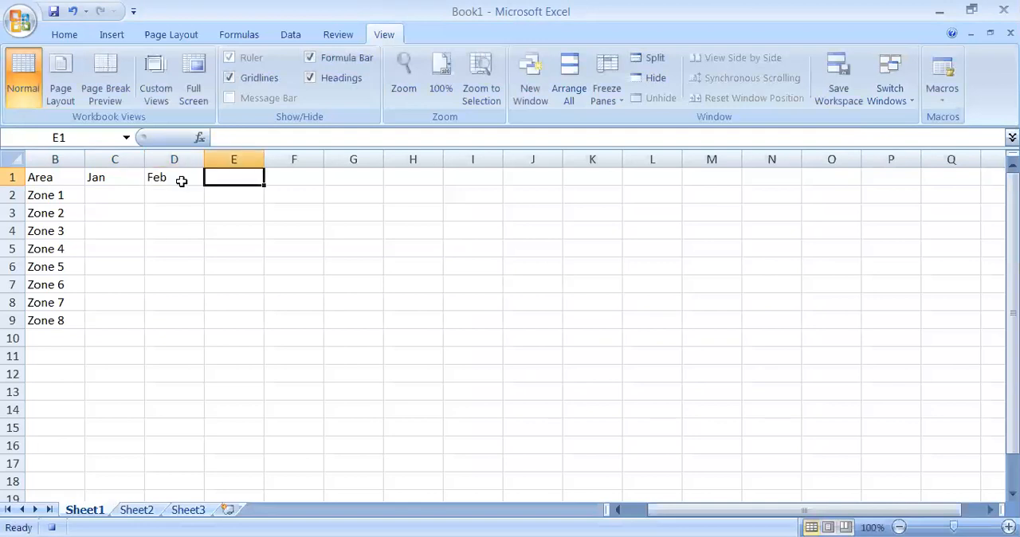
type("March")
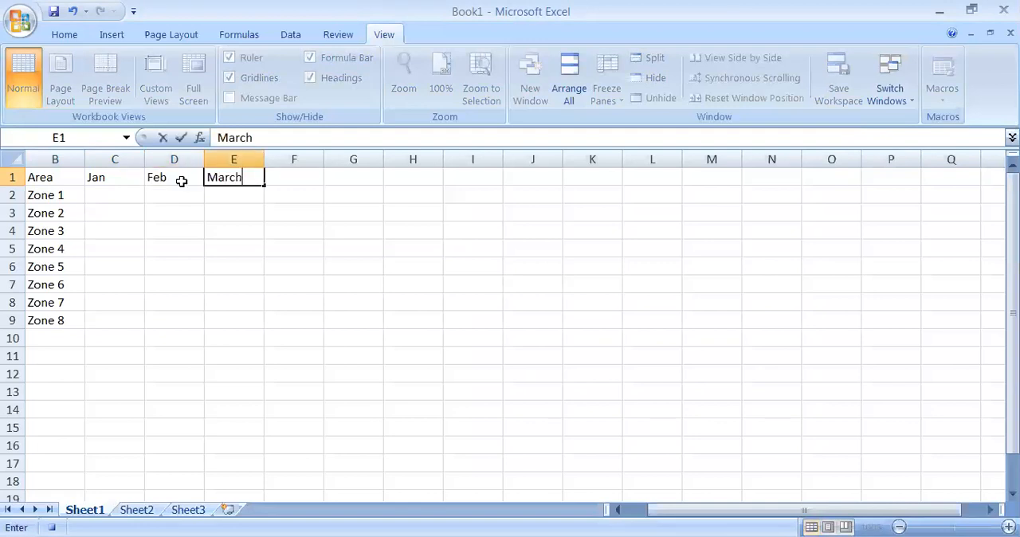
left_click(293, 181)
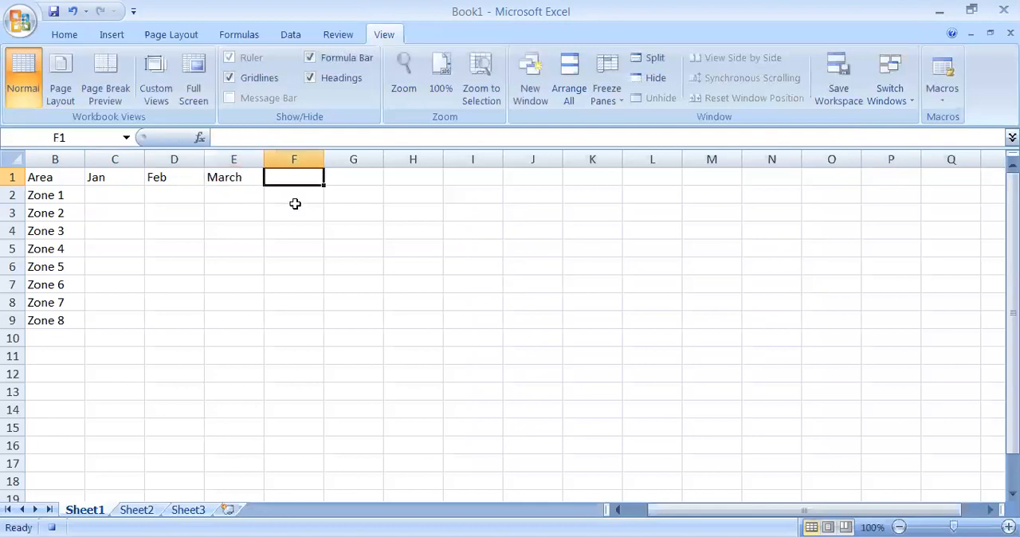
type("Total")
Apply all borders to the table range B1:F9
left_click_drag(247, 192, 40, 178)
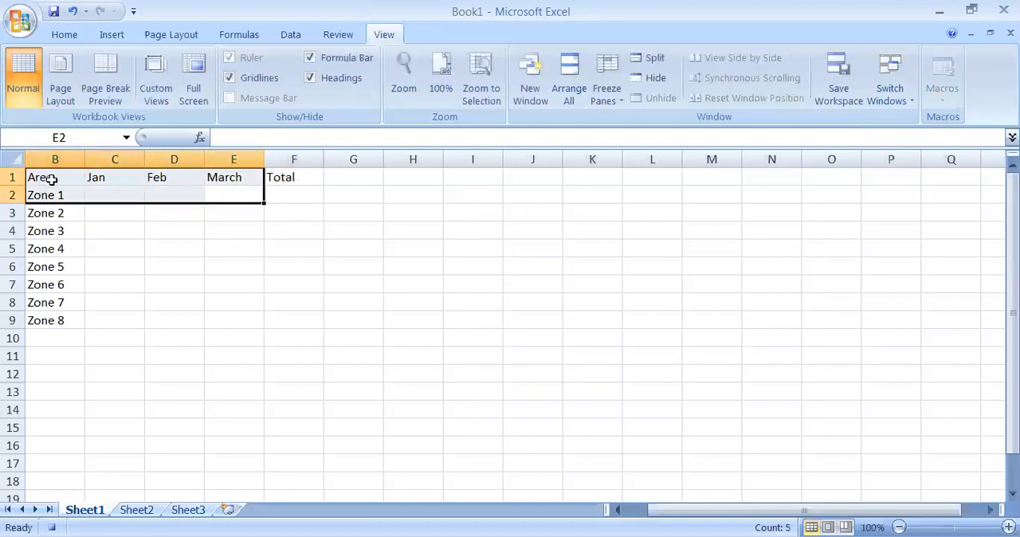
left_click(51, 180)
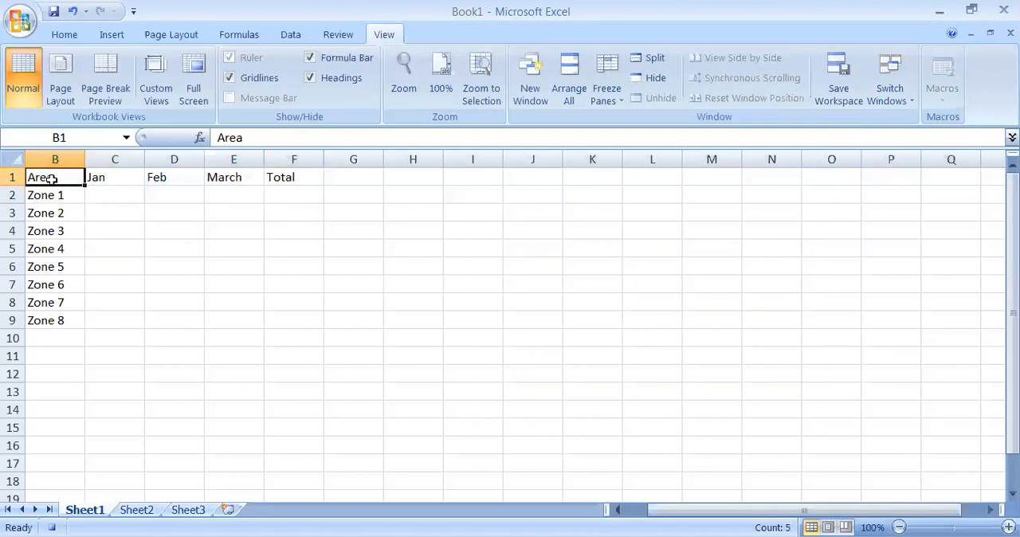
key("shift+Right")
key("shift+Right")
key("shift+Right")
key("shift+Right")
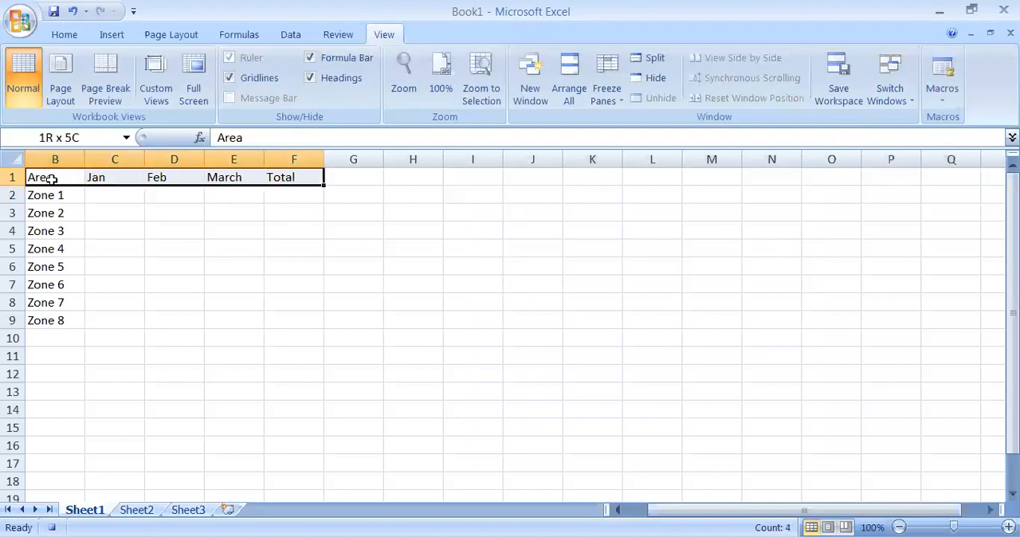
key("shift+Down")
key("shift+Down")
key("shift+Down")
key("shift+Down")
key("shift+Down")
key("shift+Down")
key("shift+Down")
key("shift+Down")
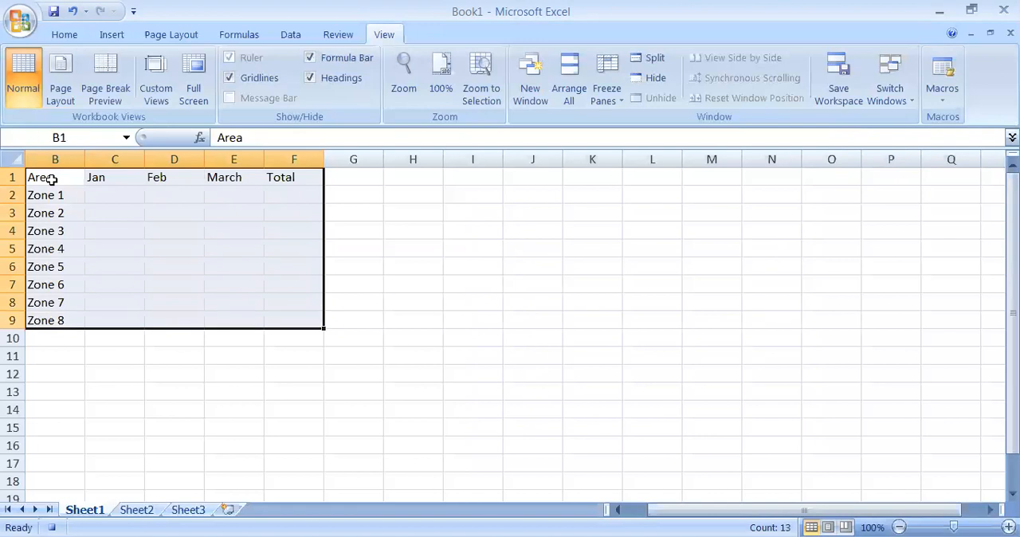
left_click(64, 36)
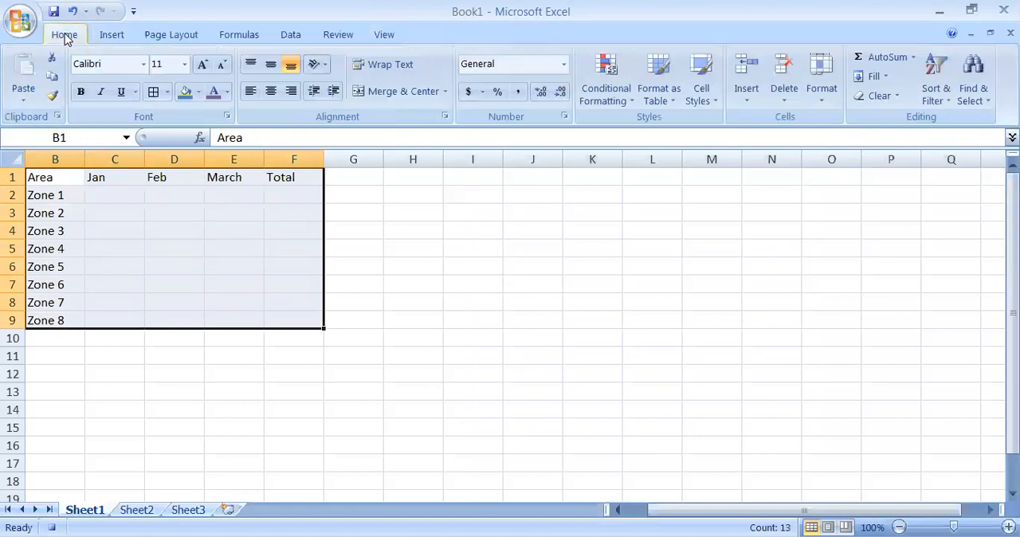
left_click(153, 92)
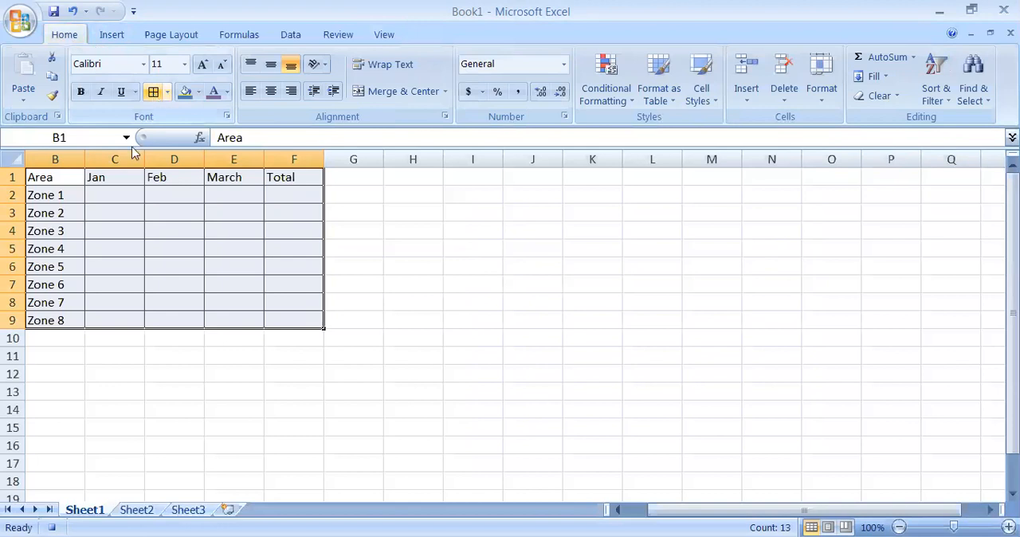
Set the font size of the header row B1:F1 to 14
left_click(59, 181)
key("shift+Right")
key("shift+Right")
key("shift+Right")
key("shift+Right")
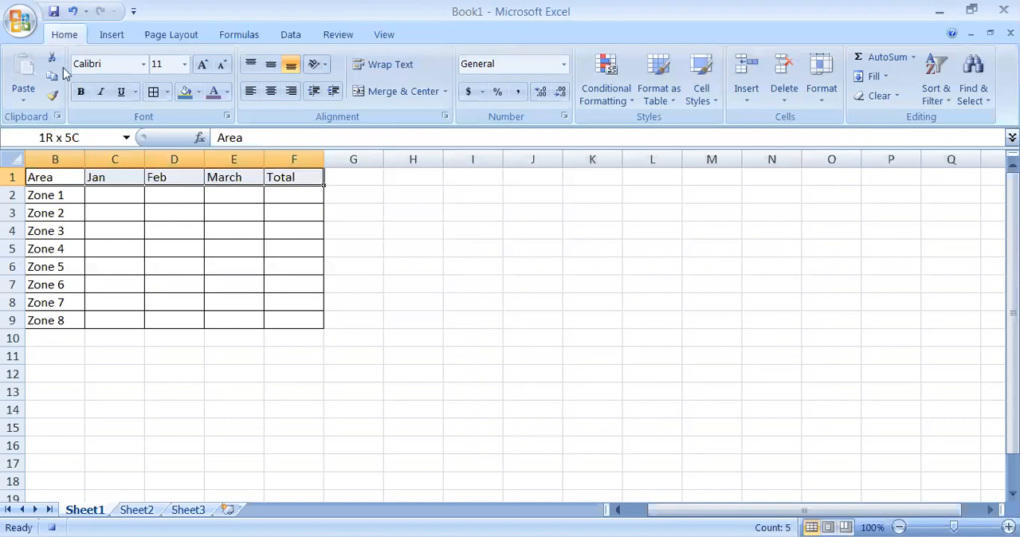
left_click(184, 70)
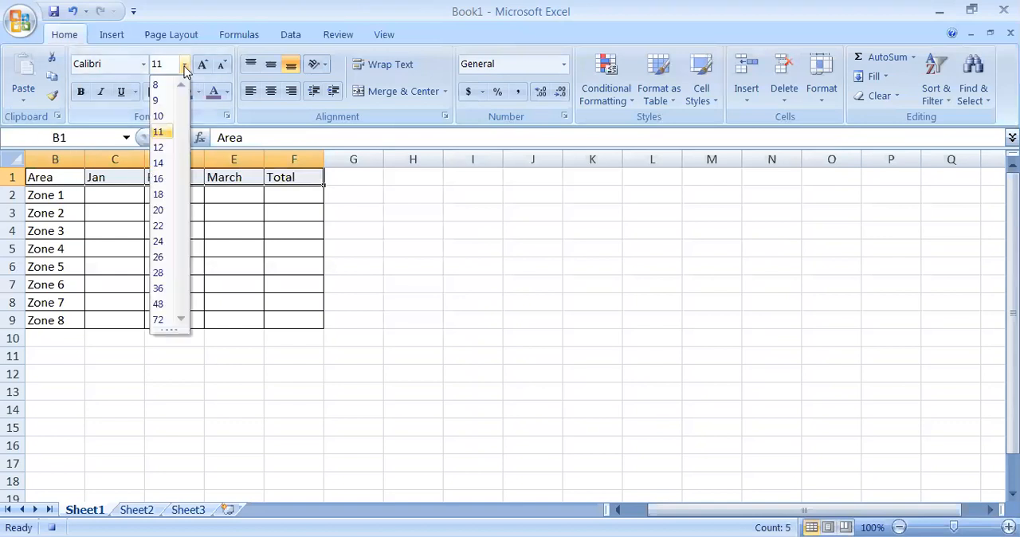
left_click(163, 164)
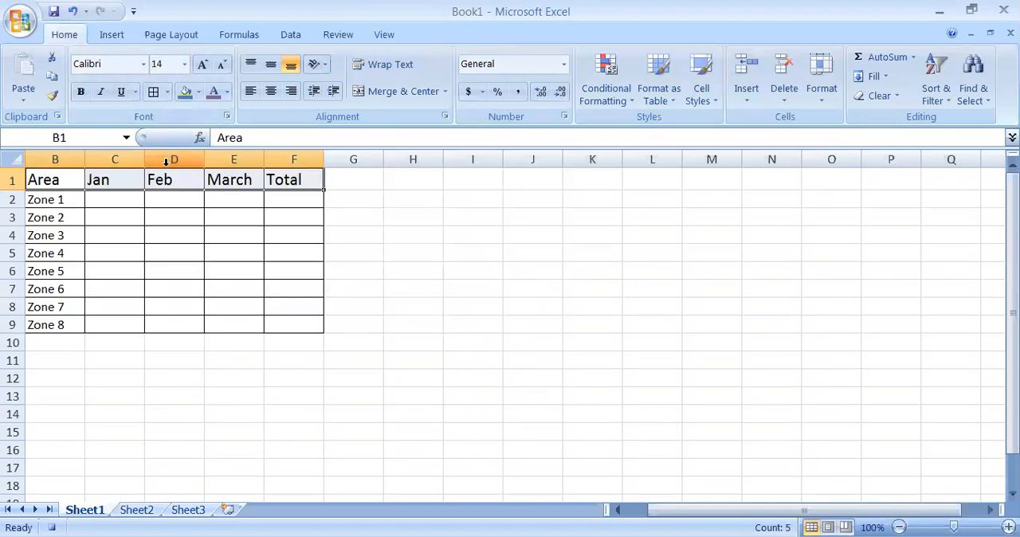
Make the header row B1:F1 bold and fill it with a light red theme color
left_click(83, 93)
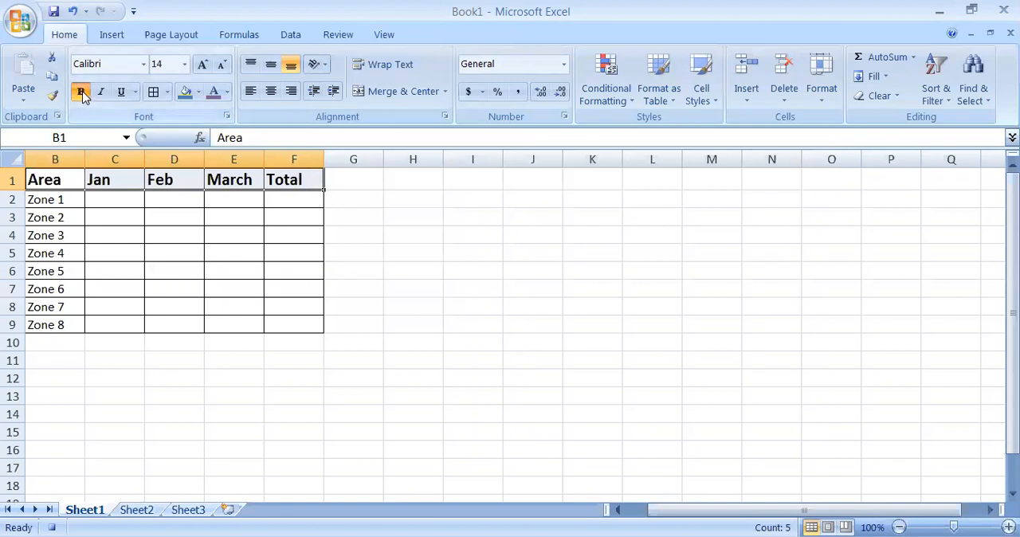
left_click(200, 92)
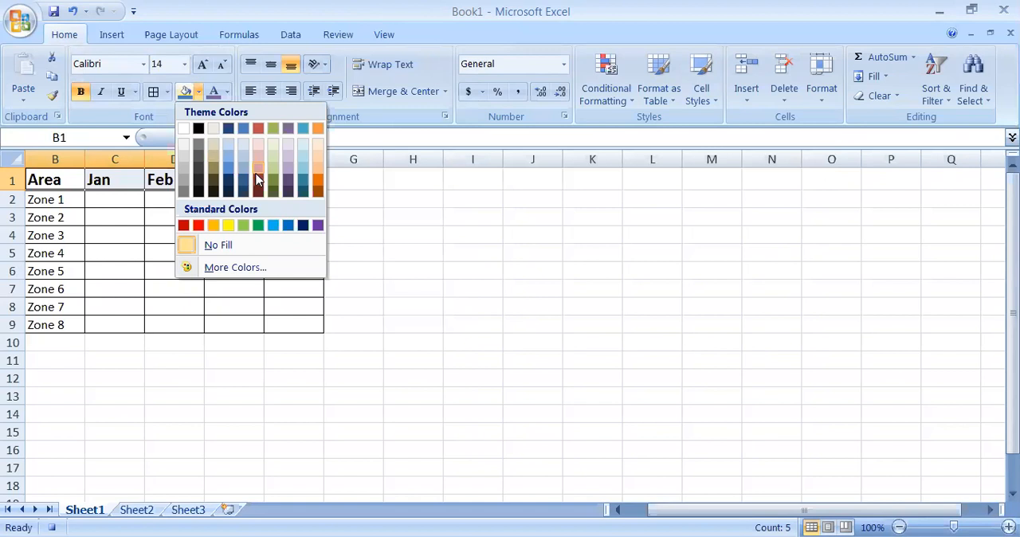
left_click(258, 175)
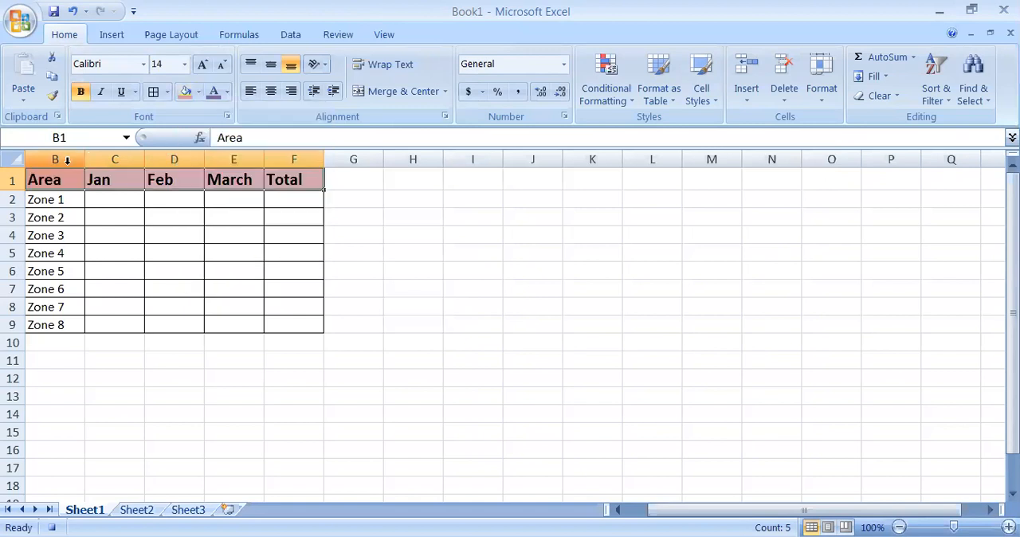
Increase the font size of the zone labels in B2:B9 to 14
left_click(42, 199)
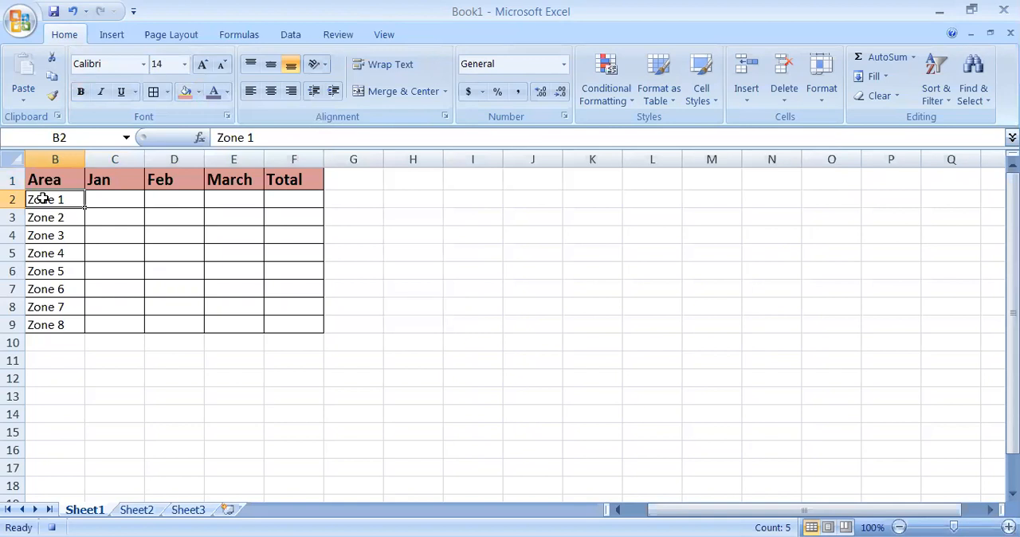
key("shift+Down")
key("shift+Down")
key("shift+Down")
key("shift+Down")
key("shift+Down")
key("shift+Down")
key("shift+Down")
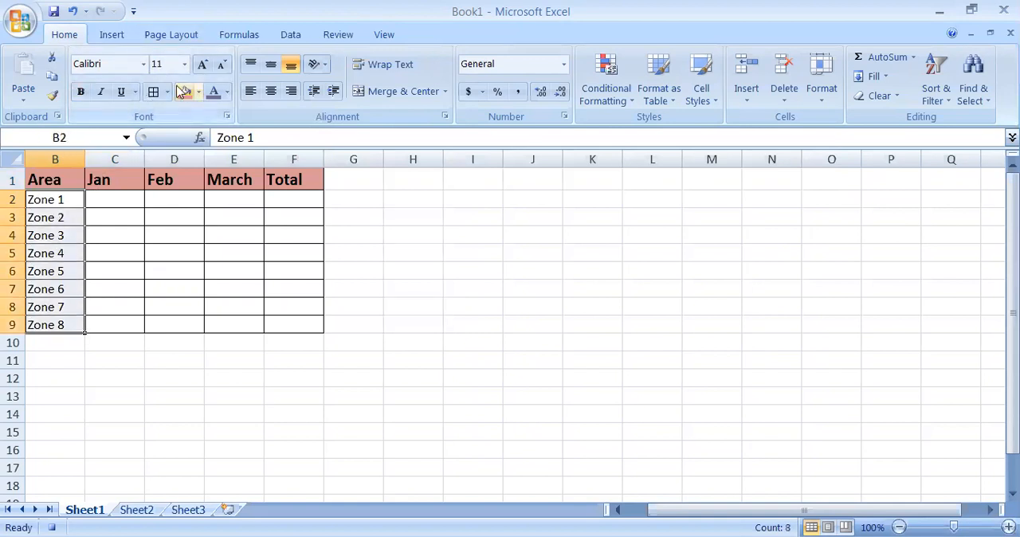
left_click(203, 65)
left_click(204, 65)
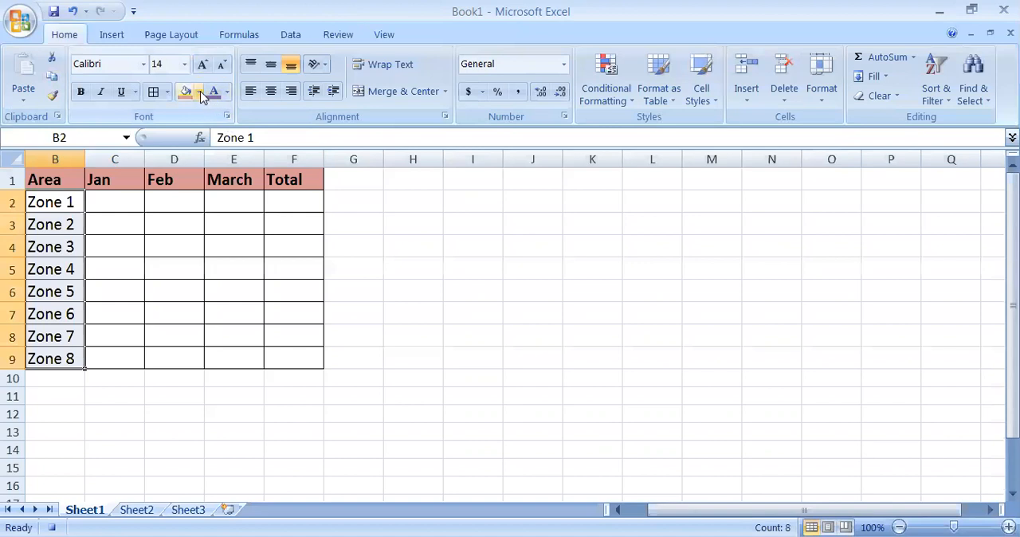
Fill the zone labels in B2:B9 with a blue theme color and select the Area header cell B1
left_click(199, 93)
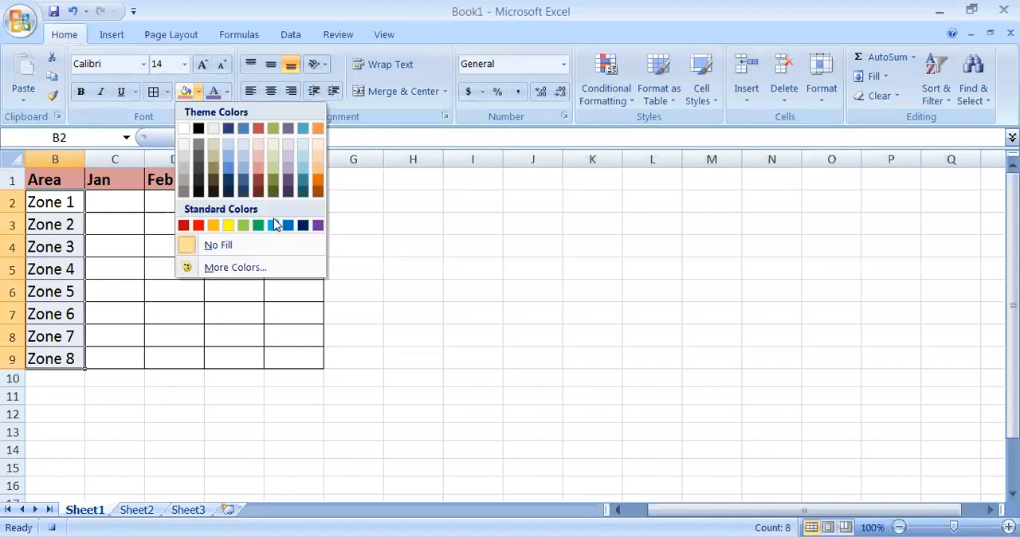
left_click(229, 158)
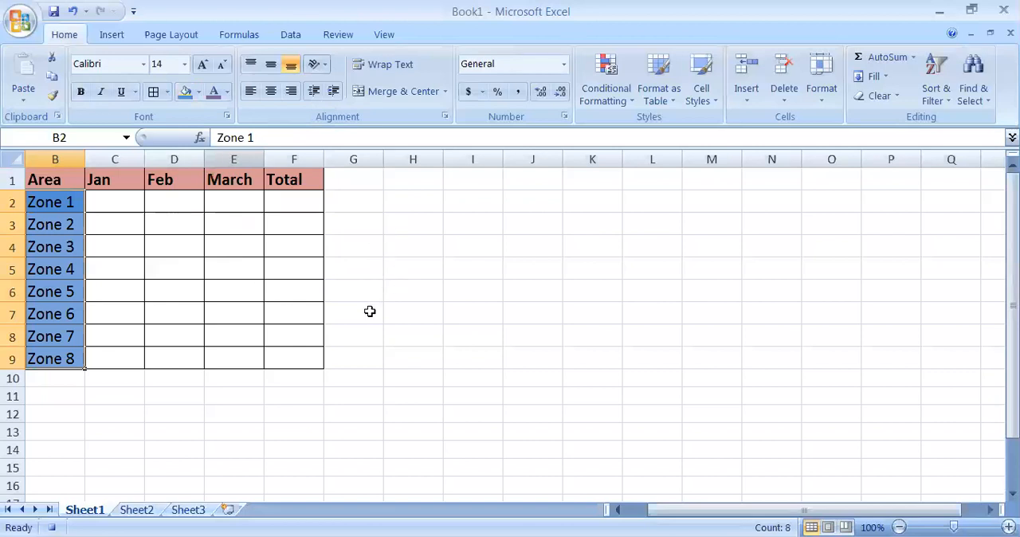
left_click(43, 180)
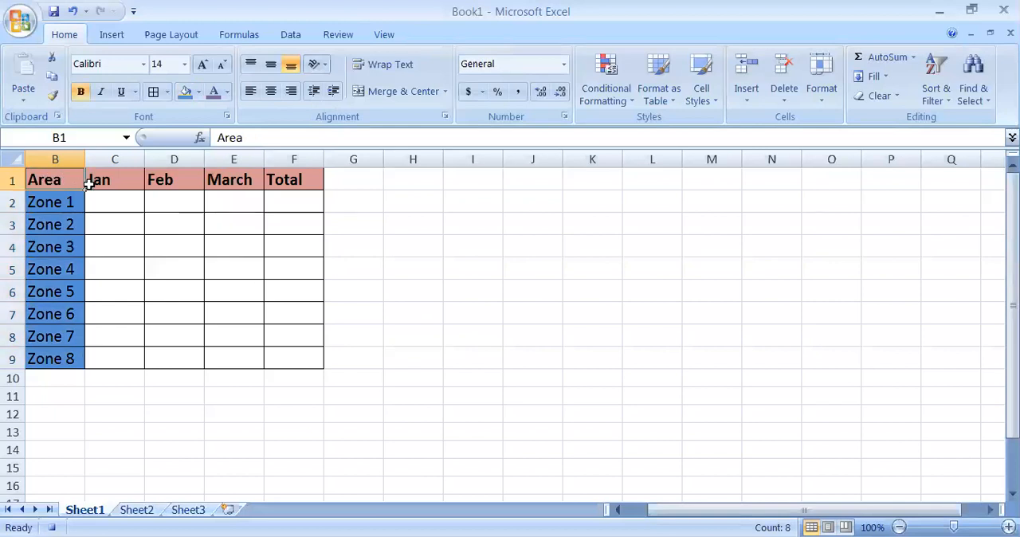
left_click(88, 180)
left_click(65, 178)
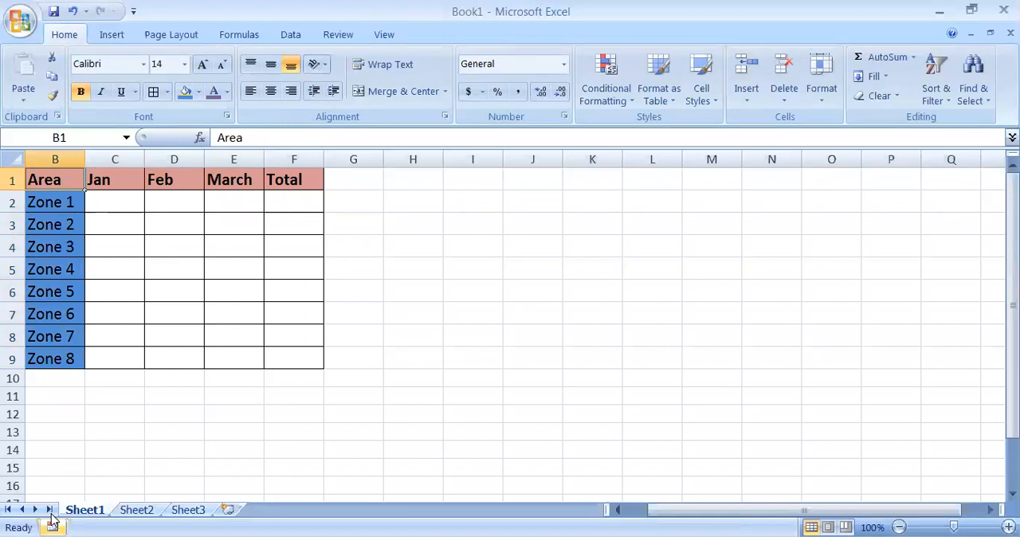
Run the format macro on the empty Sheet2
left_click(137, 509)
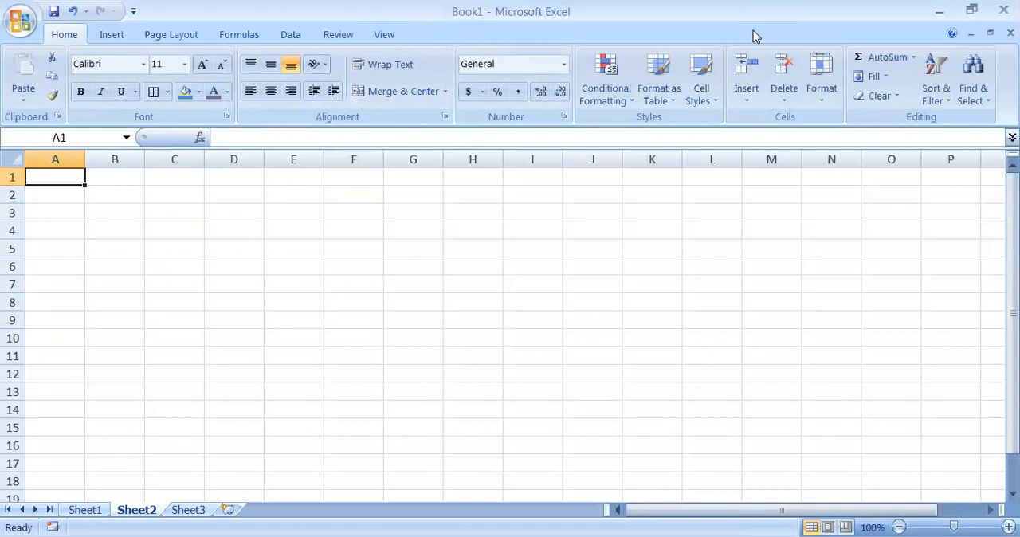
left_click(384, 35)
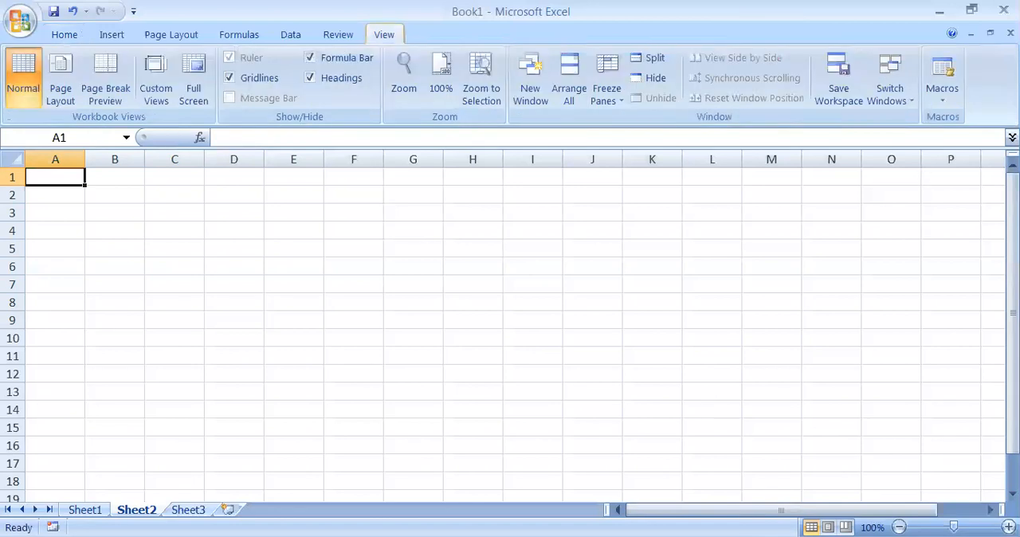
left_click(941, 104)
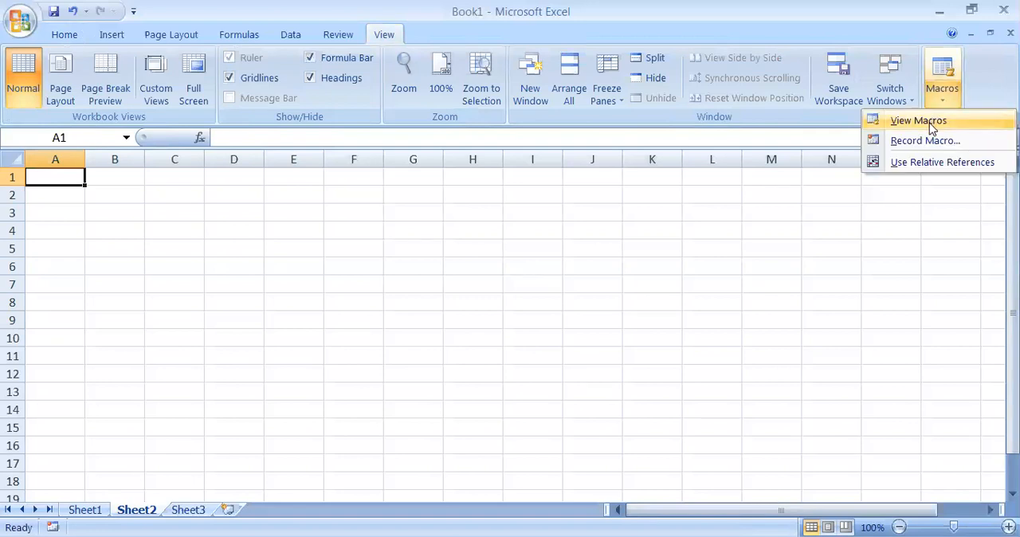
left_click(929, 123)
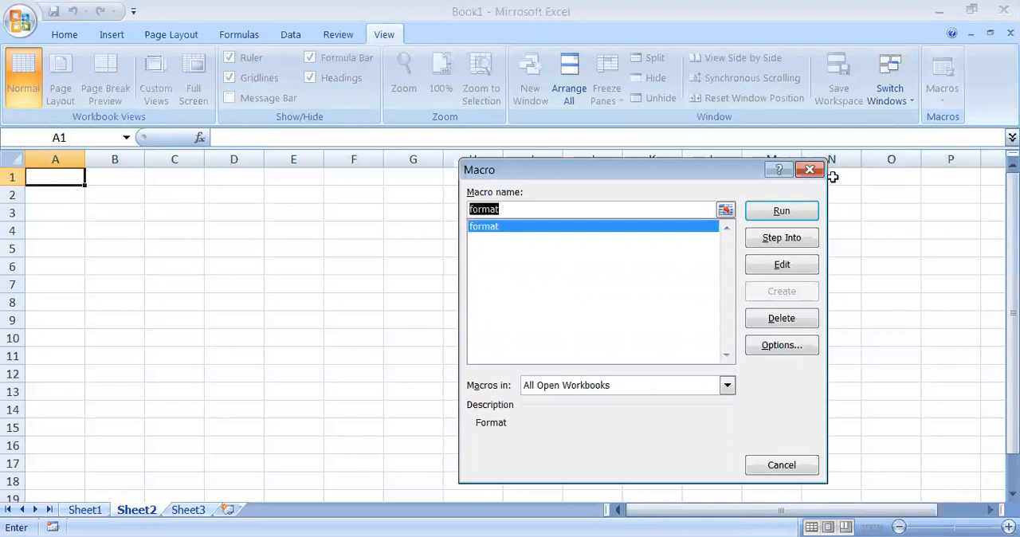
left_click(780, 211)
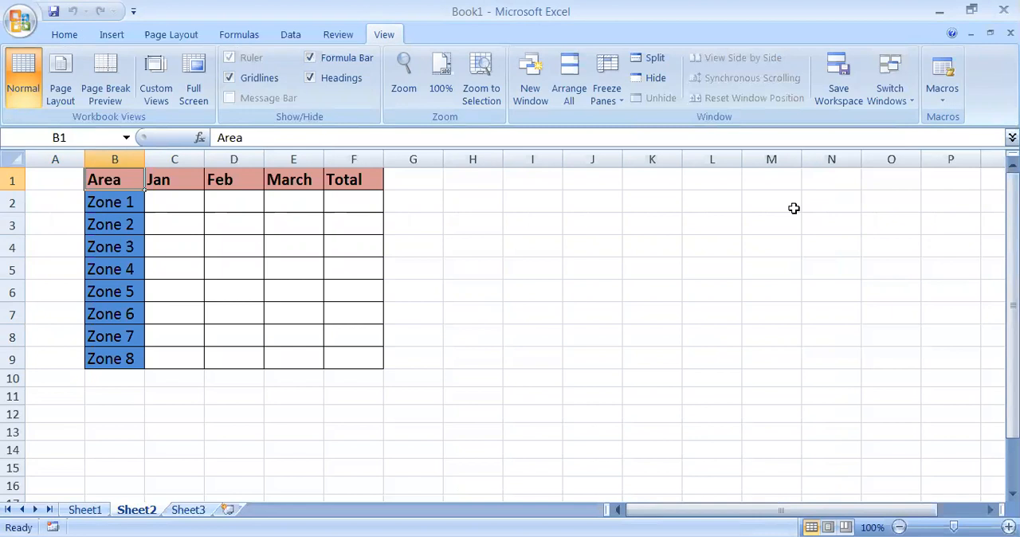
Switch to the empty Sheet3
left_click(186, 510)
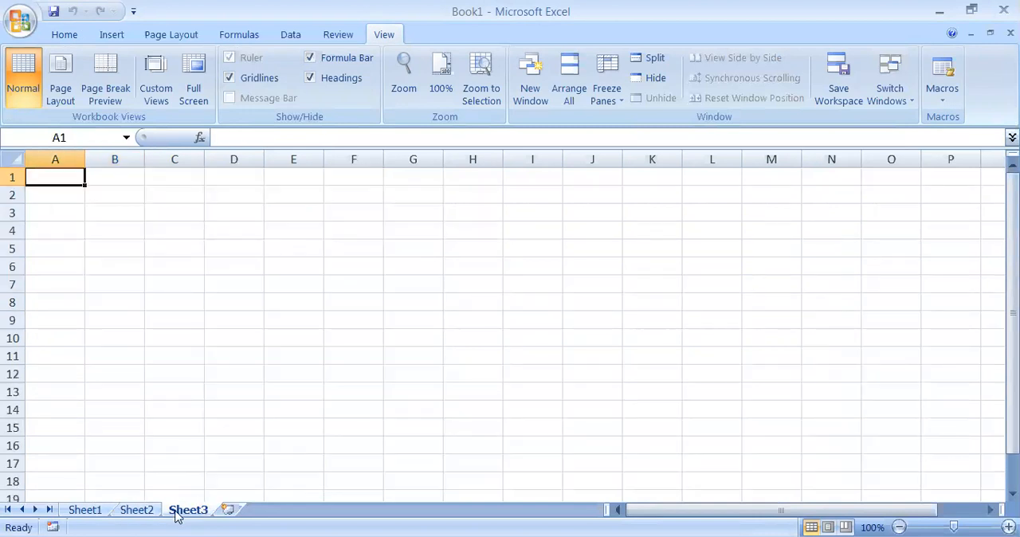